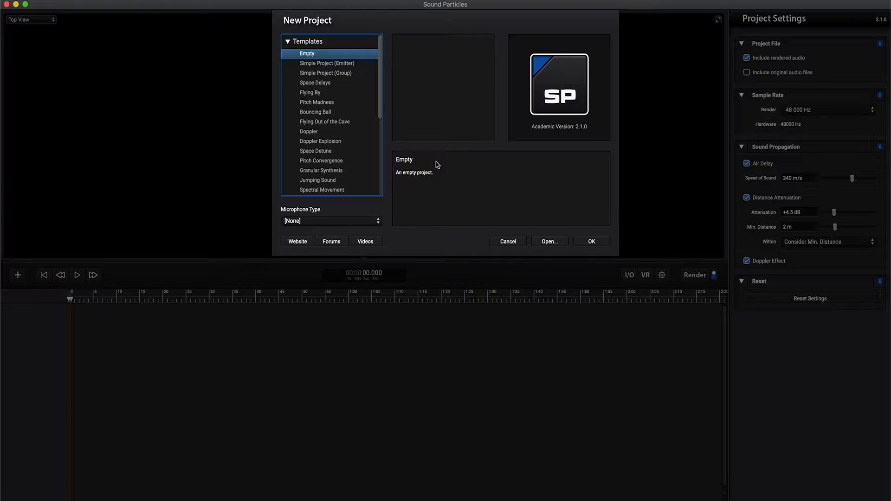
Create an empty project and add the Rotating Ring audio/particles preset to it.
left_click(587, 241)
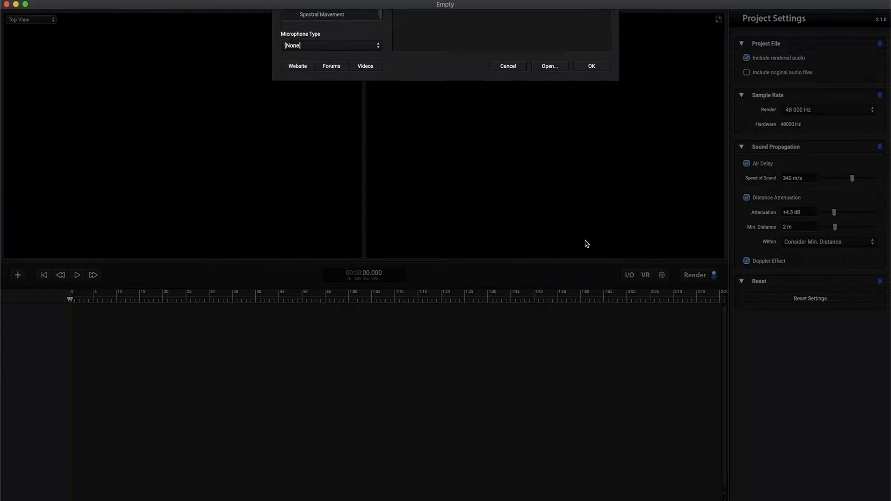
left_click(18, 275)
mouse_move(38, 353)
mouse_move(165, 353)
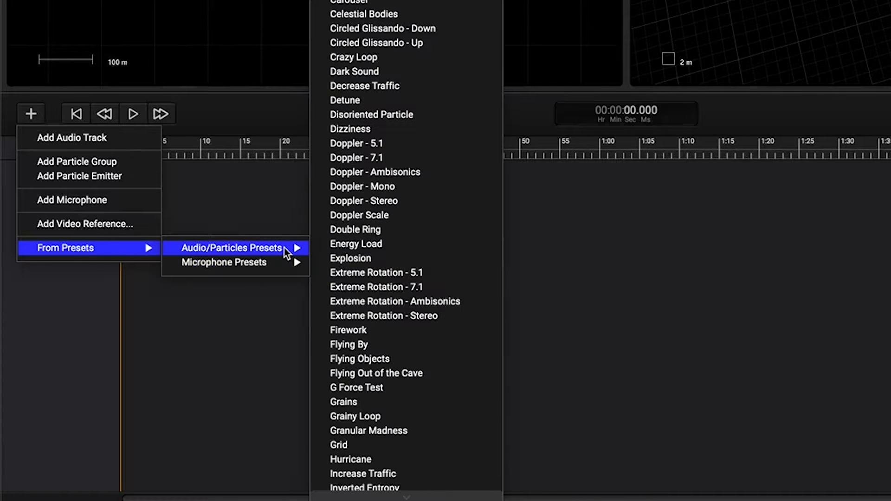
scroll(396, 235, "down", 6)
scroll(399, 231, "up", 6)
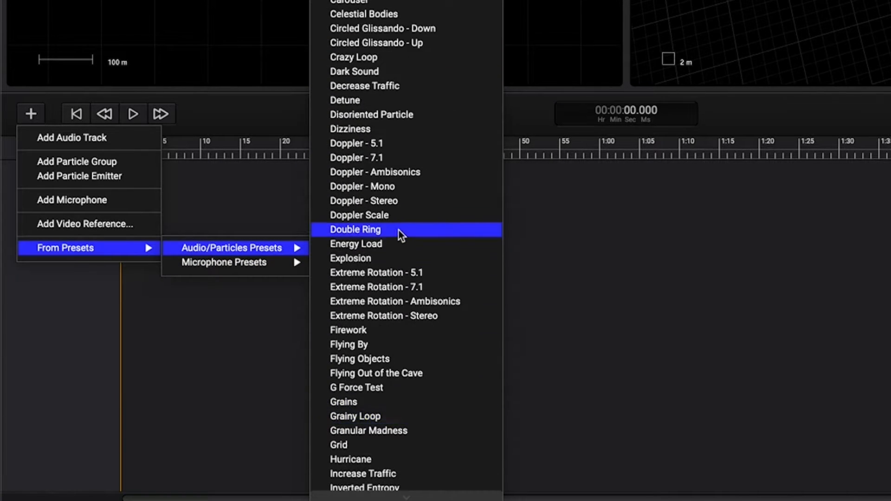
scroll(399, 232, "down", 15)
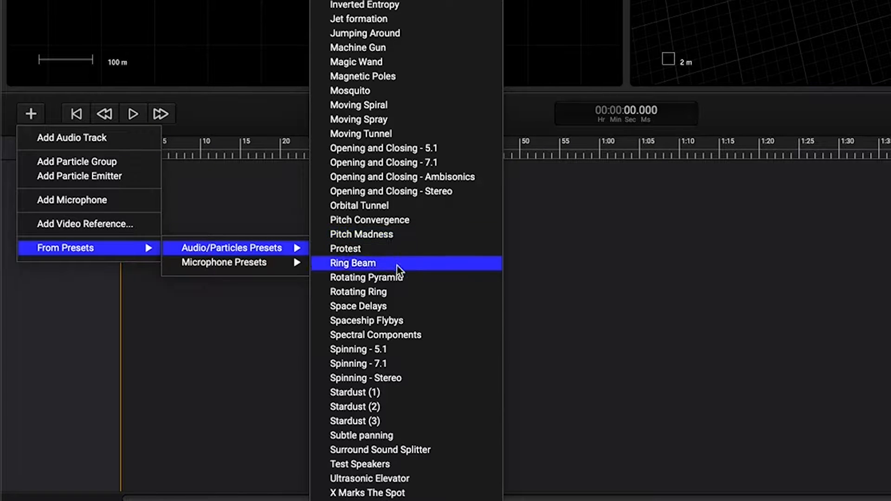
left_click(385, 293)
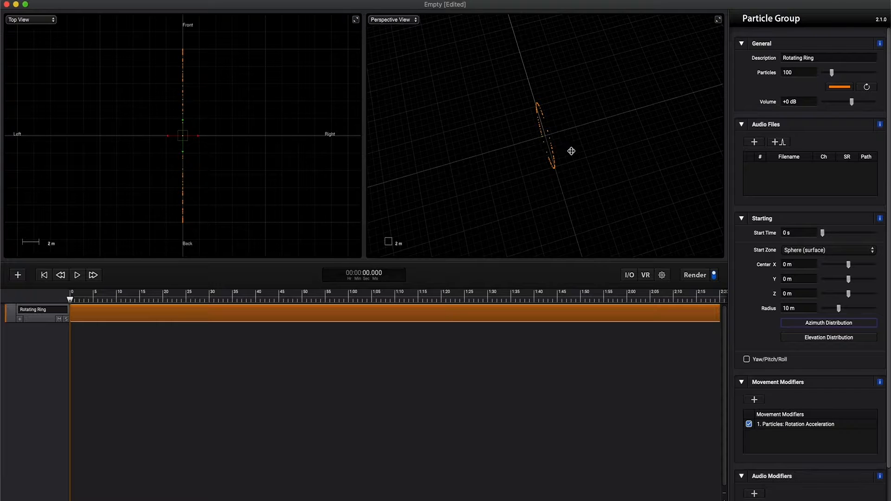
Change the Rotating Ring group's azimuth distribution to Uniform and apply it.
left_click_drag(559, 155, 561, 146)
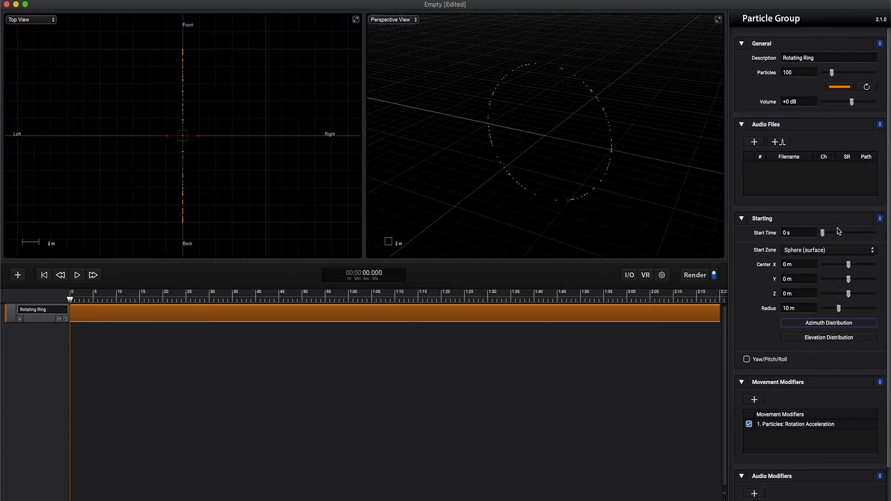
left_click(806, 323)
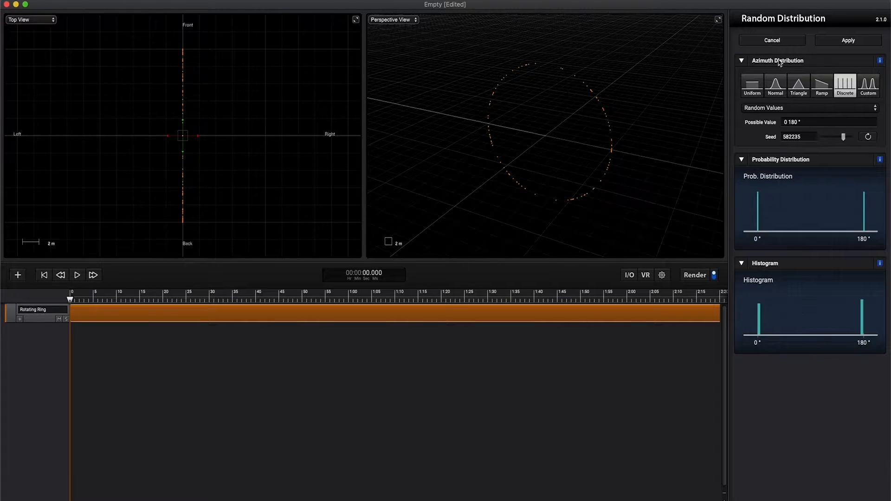
left_click(756, 84)
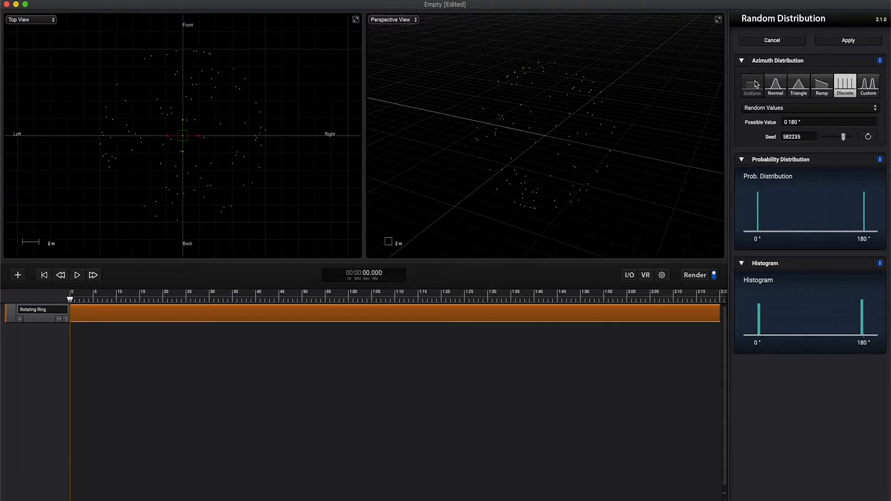
left_click(839, 38)
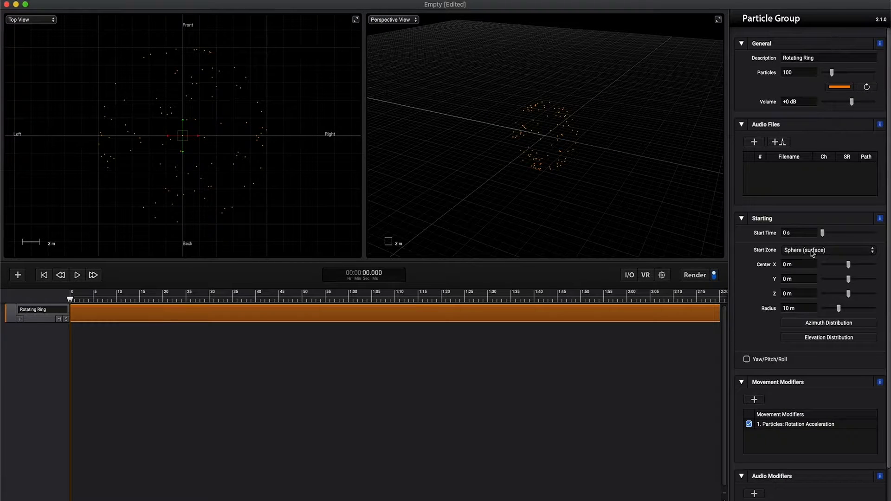
Return the group's azimuth distribution to Discrete with possible values 0 and 180° and apply it.
left_click(826, 325)
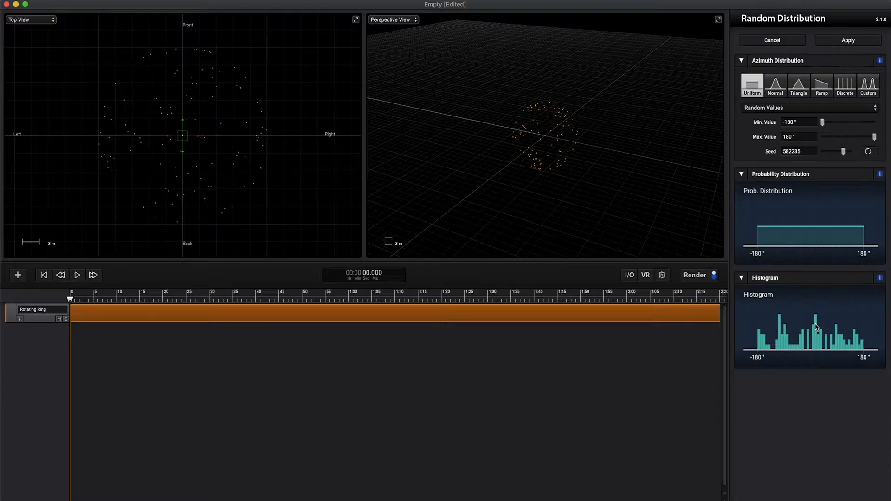
left_click(840, 88)
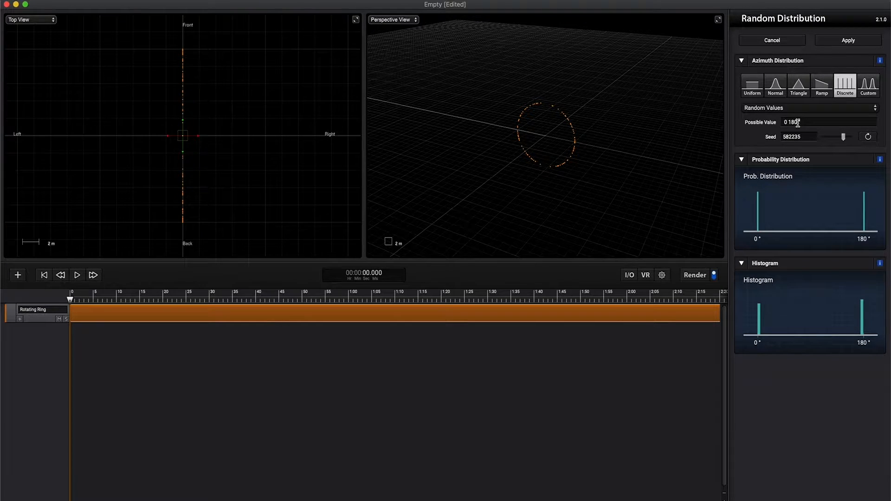
left_click(839, 42)
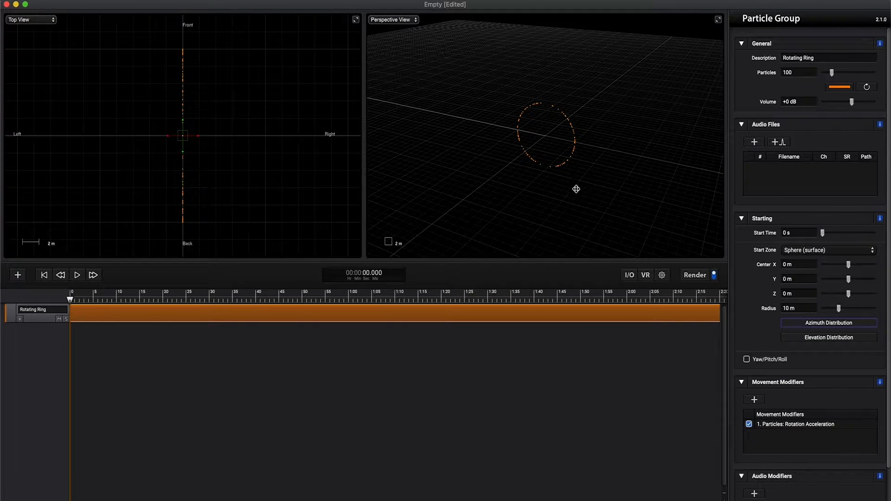
Play the ring's motion while examining the settings of its Rotation Acceleration movement modifier, and stop playback.
key("space")
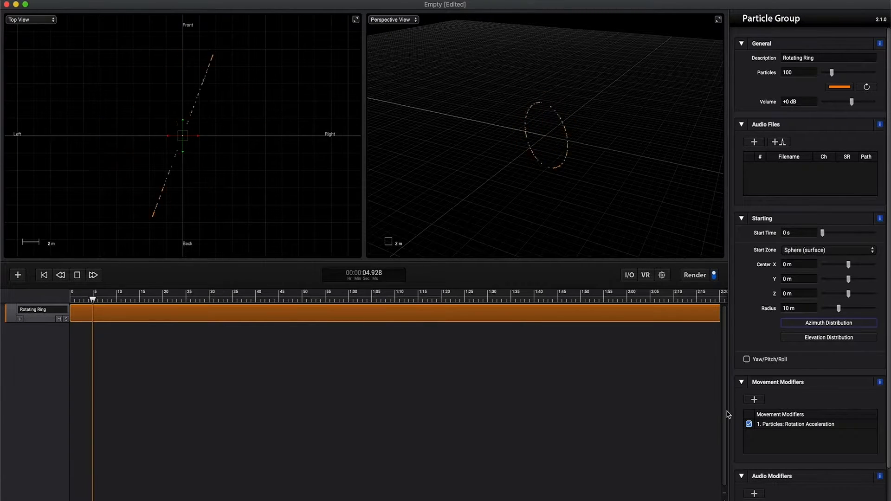
left_click(766, 424)
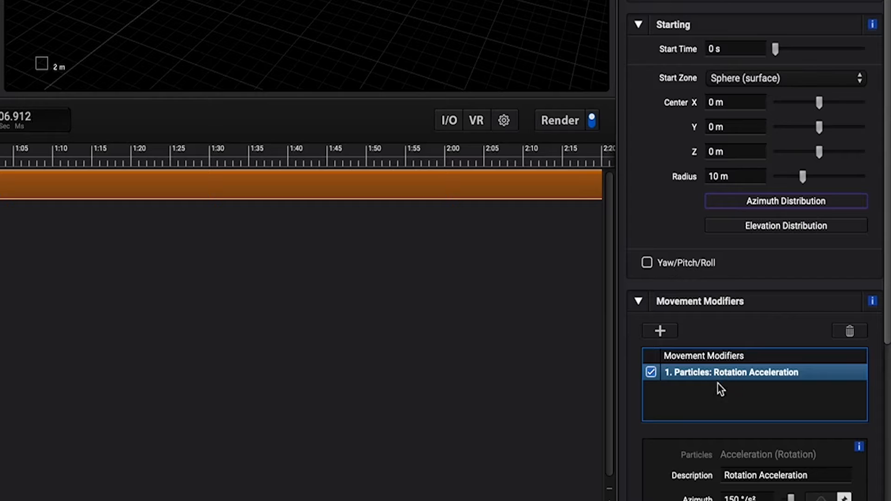
scroll(744, 406, "down", 4)
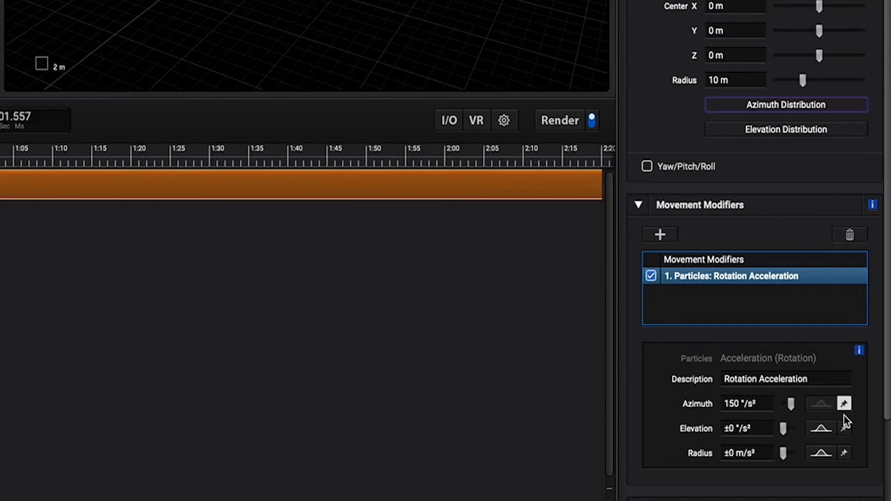
key("space")
Switch the azimuth acceleration from a fixed value to random values within ±150 °/s² and check its distribution.
left_click(845, 404)
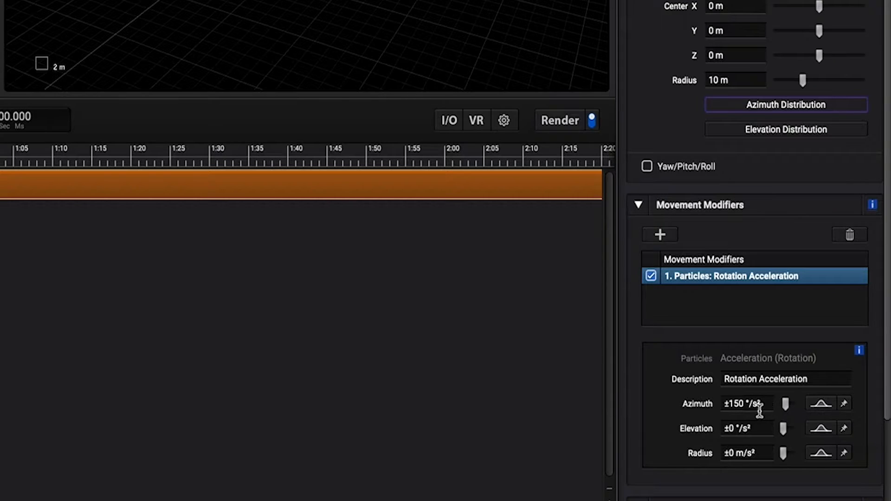
left_click(818, 404)
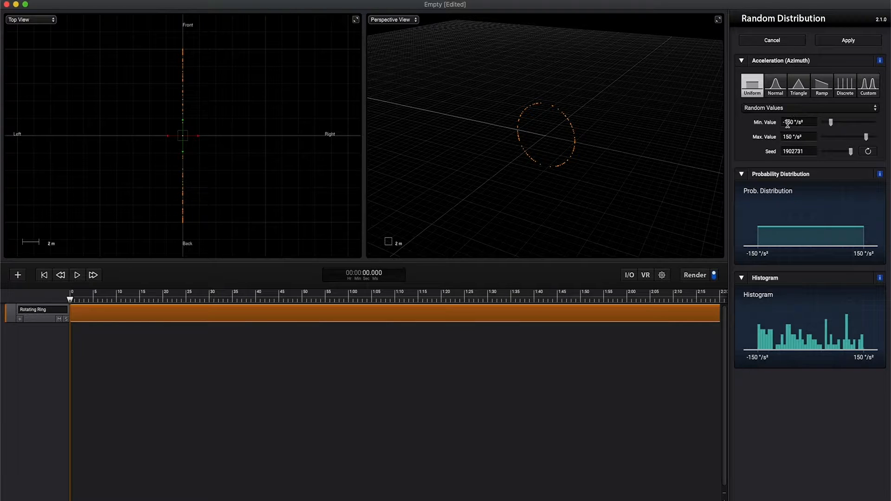
left_click(840, 41)
Make the azimuth acceleration the same fixed value for all particles and set it to 50 °/s².
left_click(863, 451)
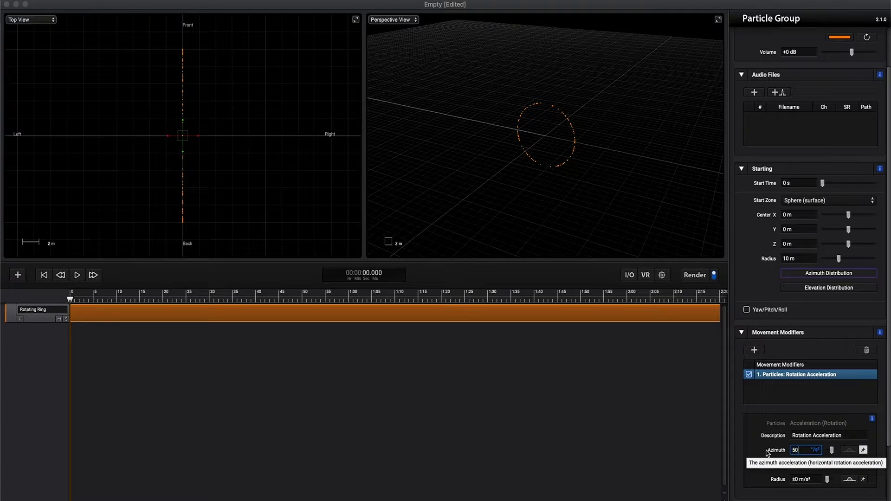
key("Return")
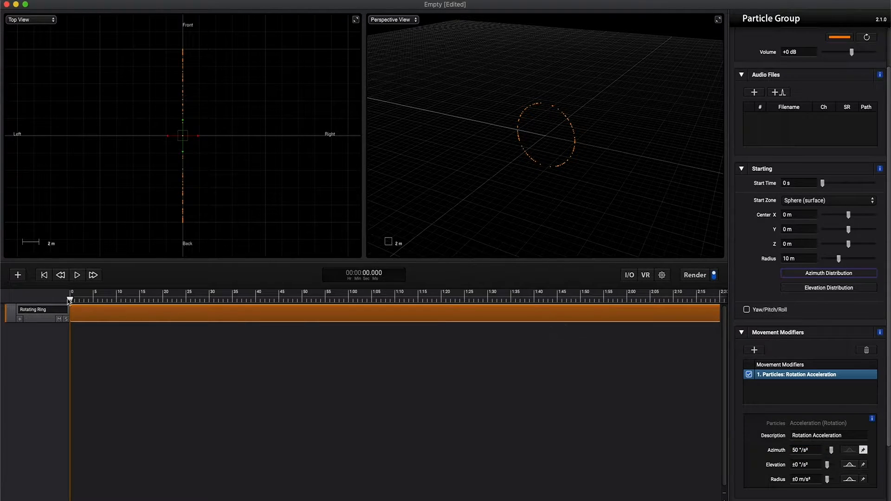
Add a microphone to the project.
left_click(18, 274)
left_click(84, 326)
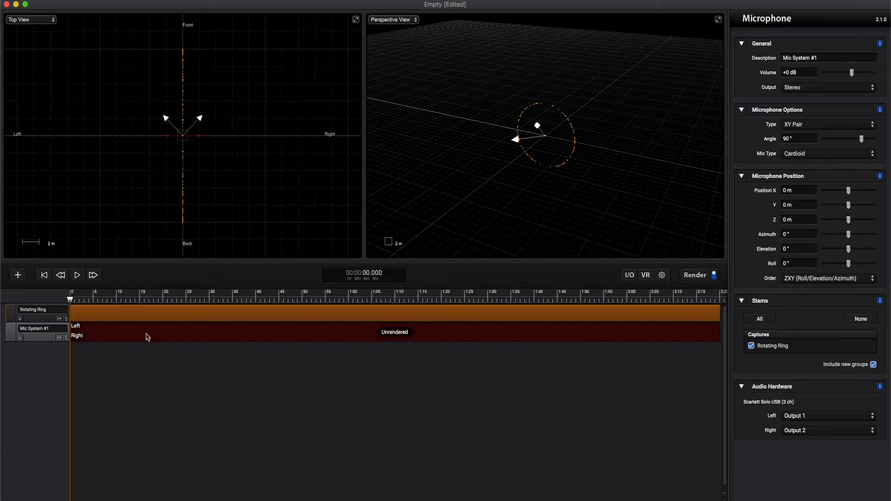
Import Eerie_Tone_ODC-0023-284.wav into the Rotating Ring group, taking only the left channel, and preview the sound.
left_click(661, 311)
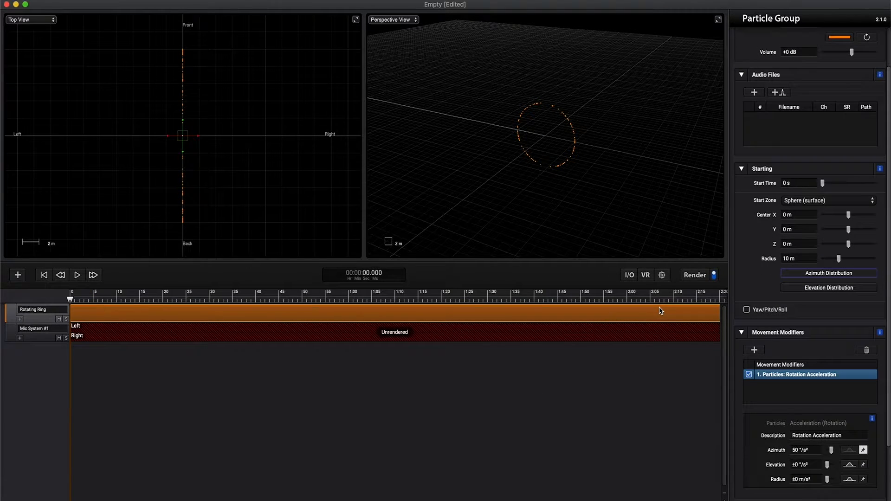
left_click(754, 92)
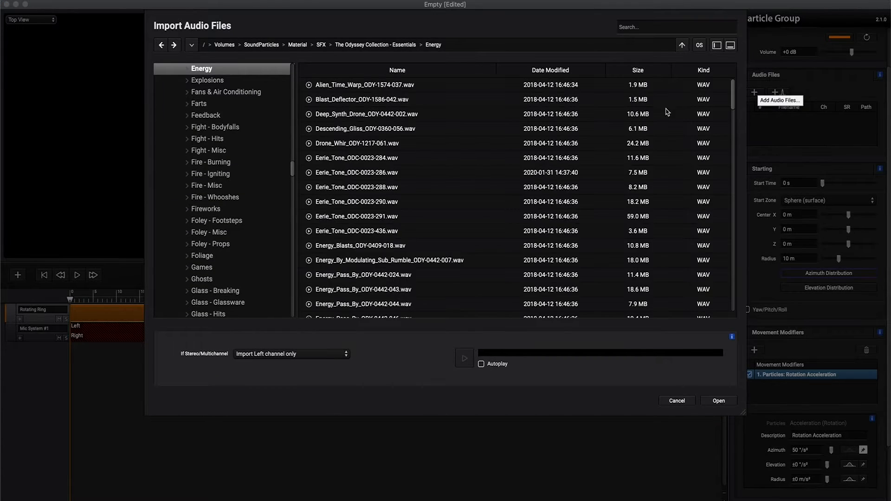
left_click(395, 160)
left_click(721, 404)
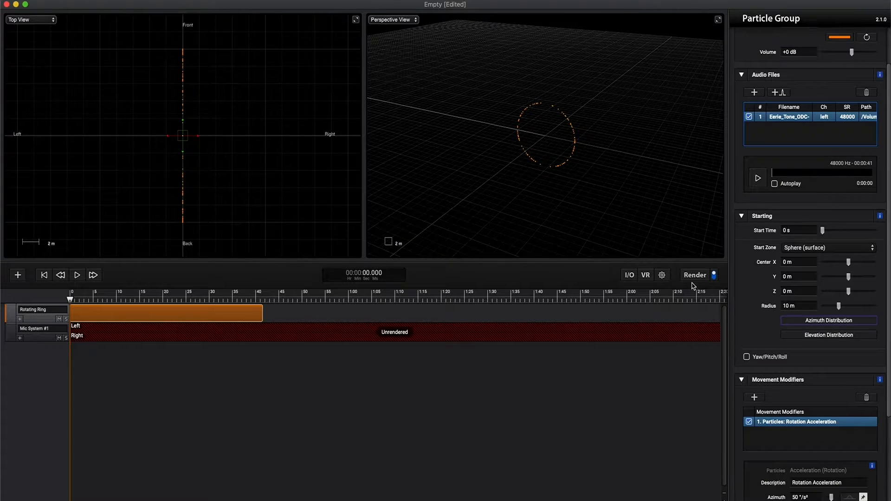
left_click(758, 180)
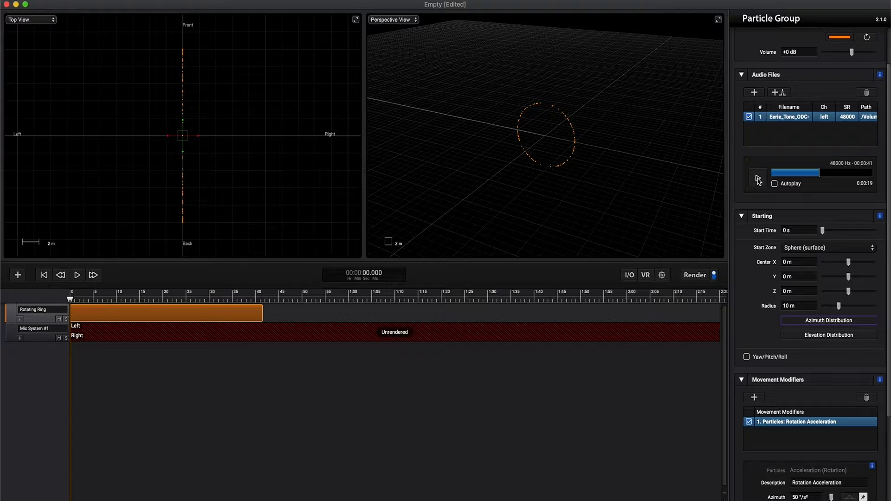
Render the entire project with the microphone at the ring's centre and listen to the result.
left_click(697, 276)
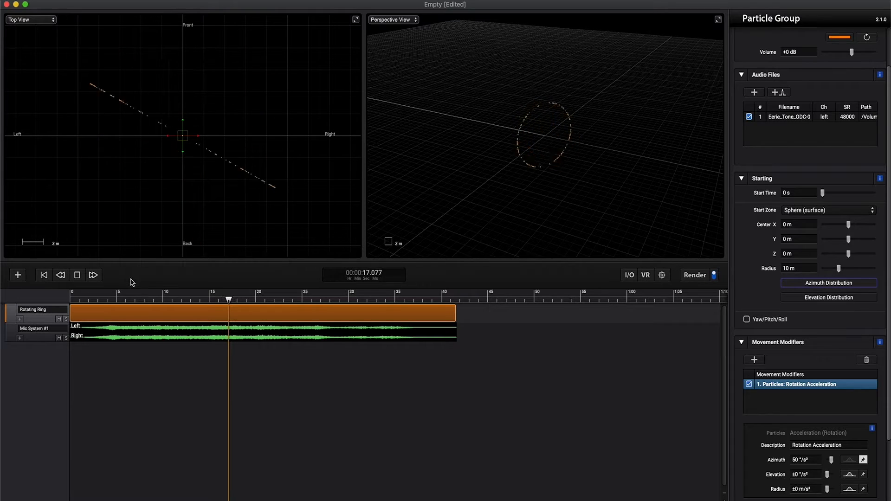
left_click(78, 275)
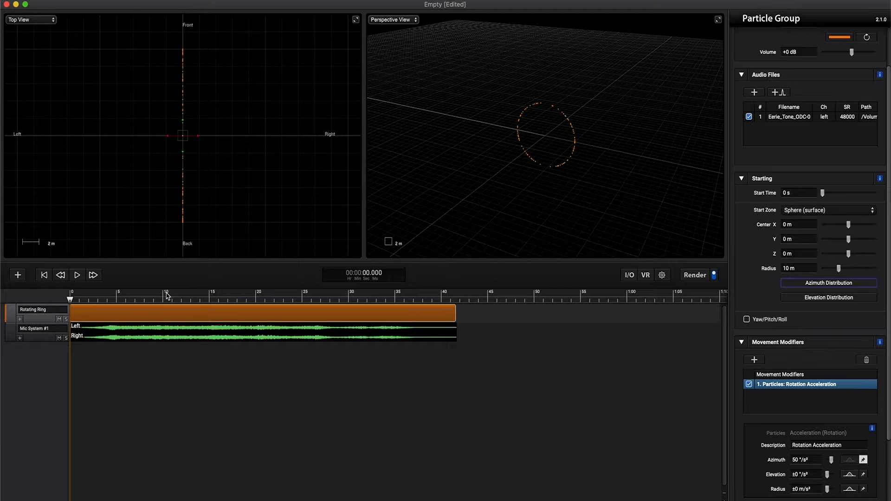
Move the microphone straight back along the Y axis to about -8.94 m, near the ring's rear edge.
left_click(38, 339)
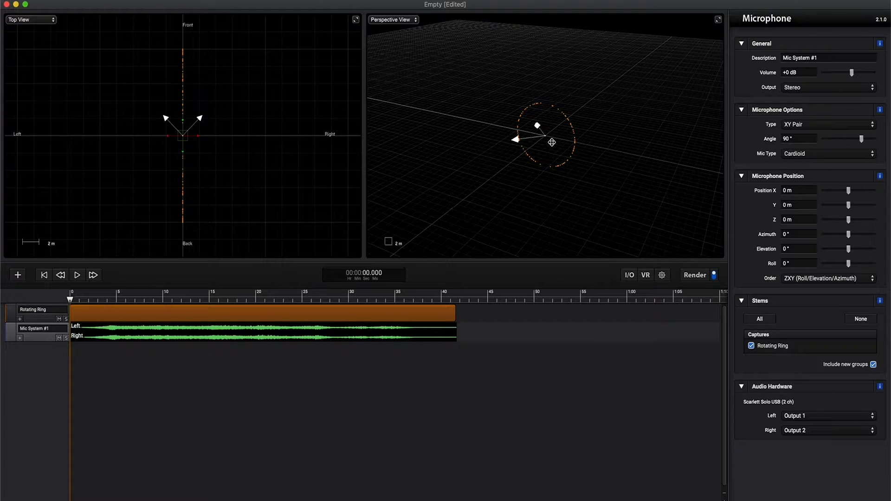
scroll(552, 136, "up", 5)
right_click_drag(552, 137, 551, 138)
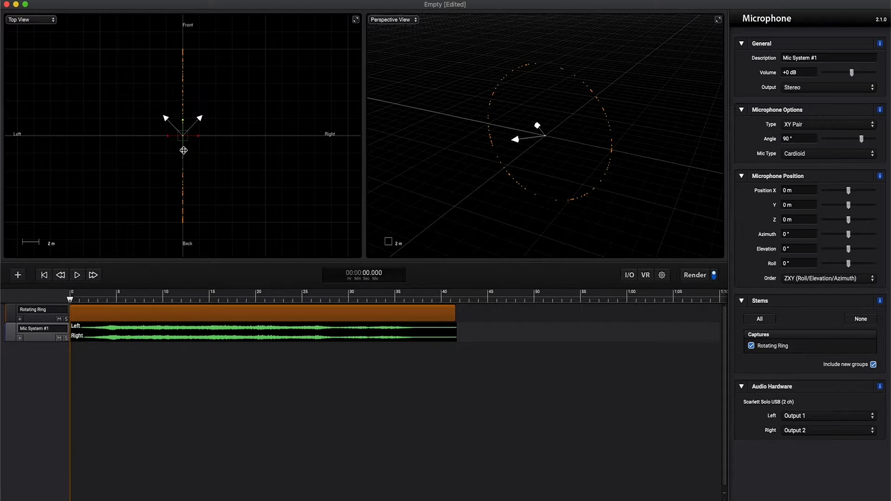
left_click_drag(184, 147, 179, 226)
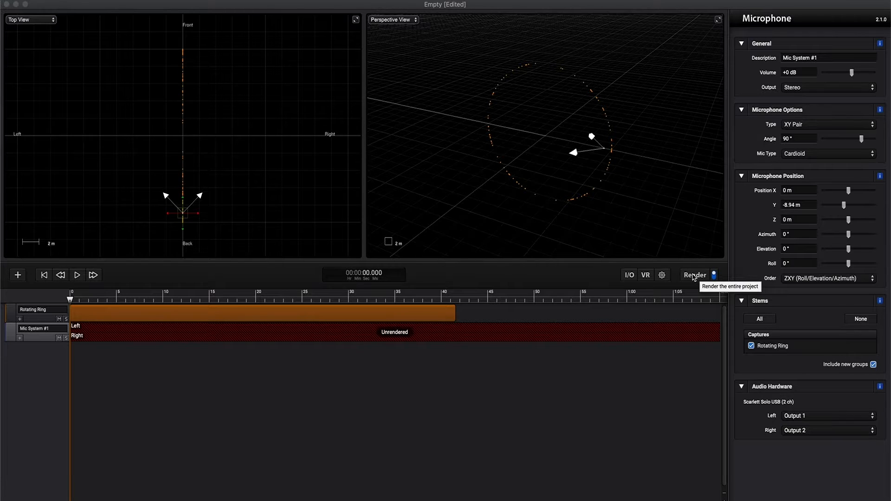
Render the project again with the repositioned microphone and play the new result.
left_click(694, 276)
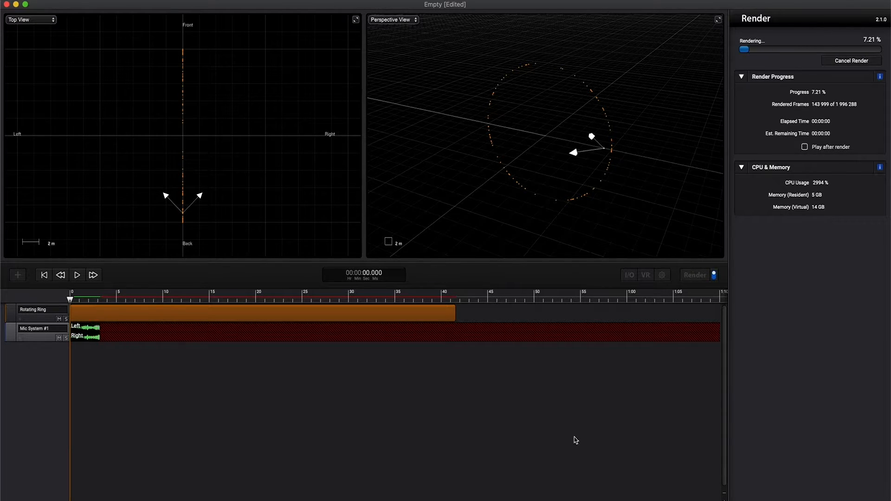
key("space")
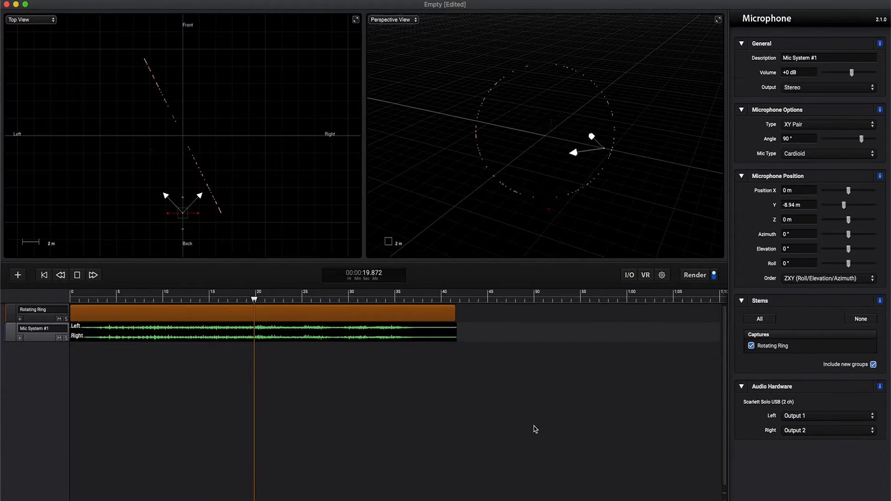
key("space")
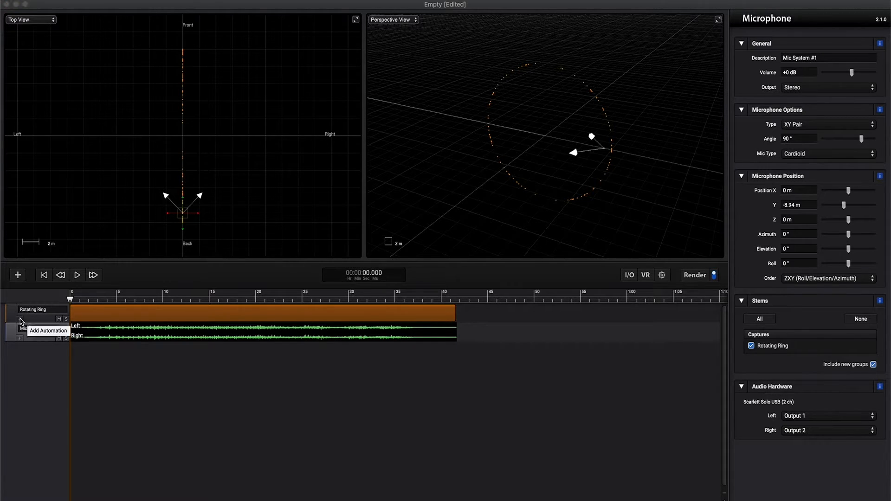
Add Center Point position automation to the Rotating Ring group and make its automation lane taller.
left_click(20, 320)
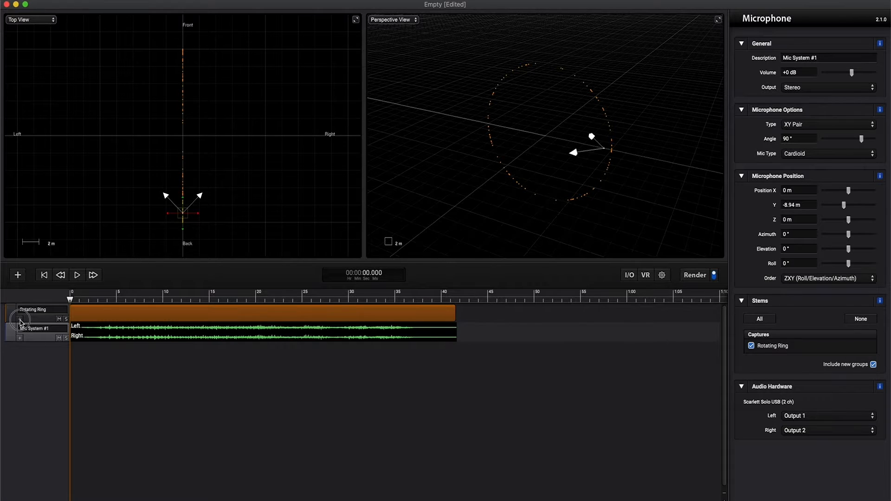
left_click(20, 320)
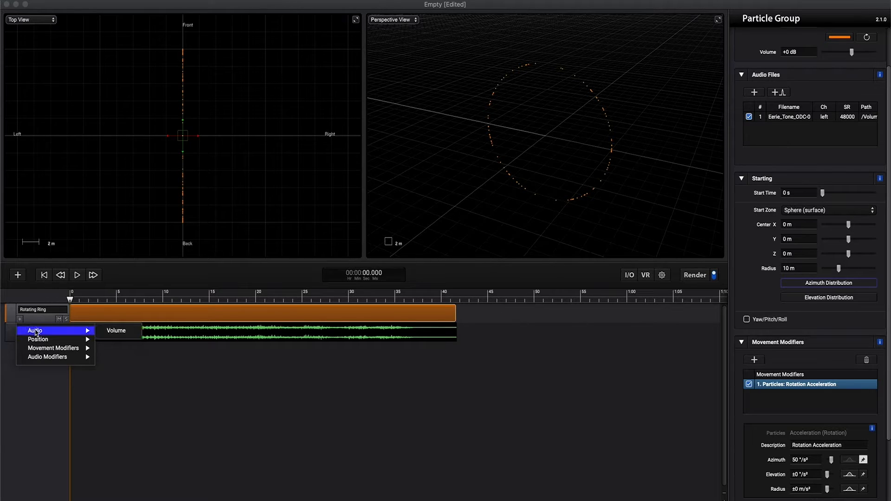
mouse_move(52, 340)
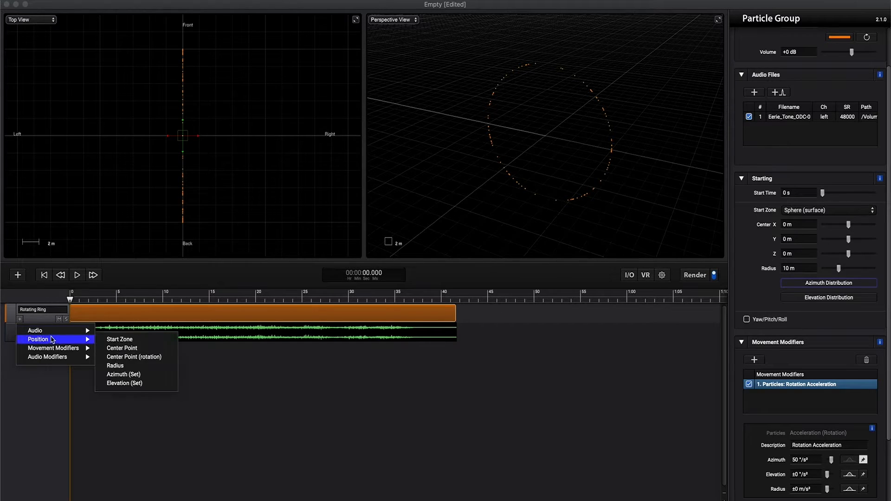
left_click(158, 349)
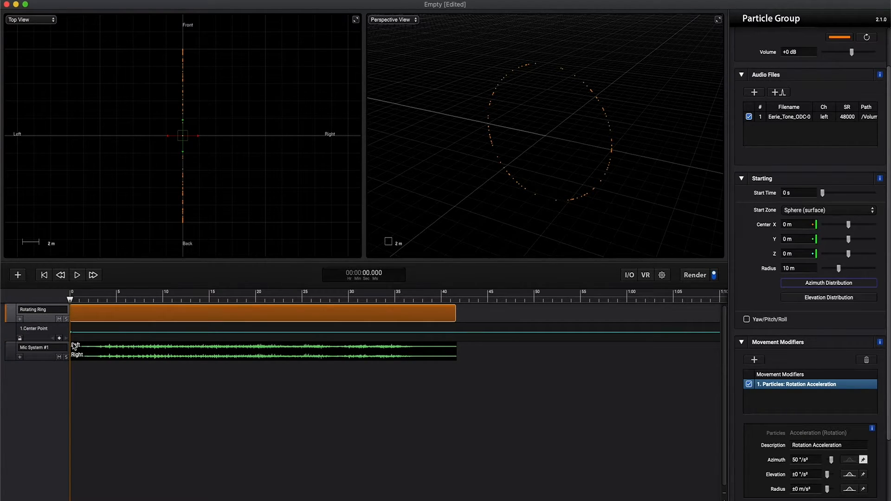
left_click_drag(40, 344, 41, 384)
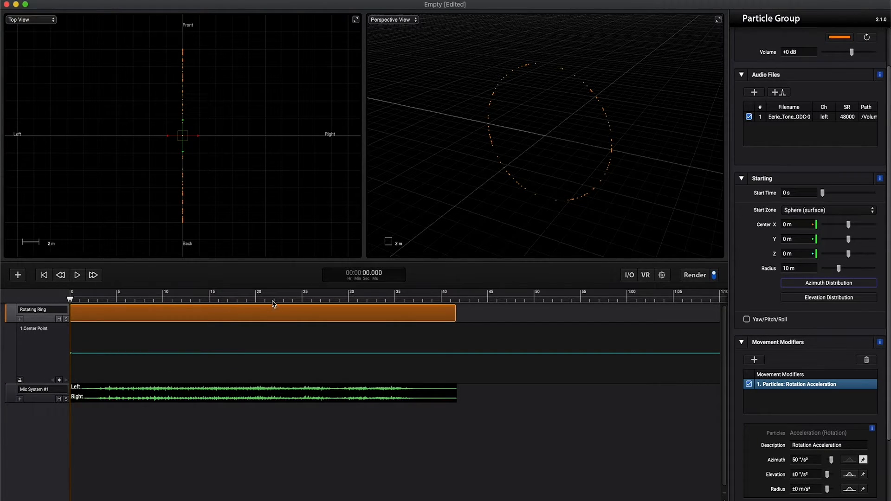
Add Center Point keyframes at about 25 s and 25.9 s, moving the second Z keyframe to about 35 s and 539 m.
left_click(304, 301)
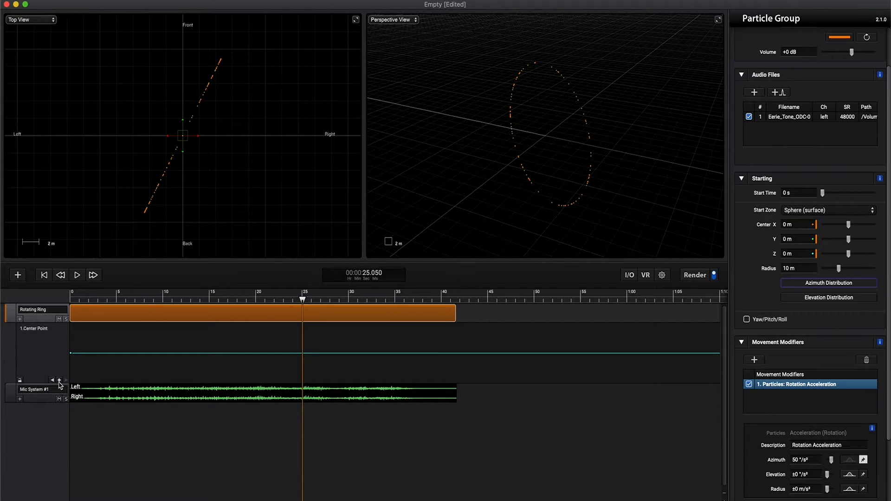
left_click_drag(305, 301, 311, 301)
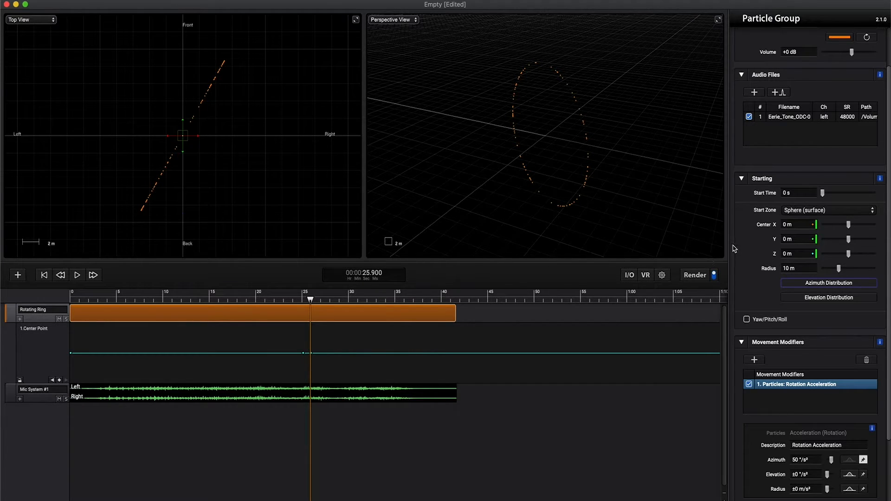
left_click(804, 252)
left_click(303, 353)
left_click(311, 354)
left_click_drag(312, 355, 399, 331)
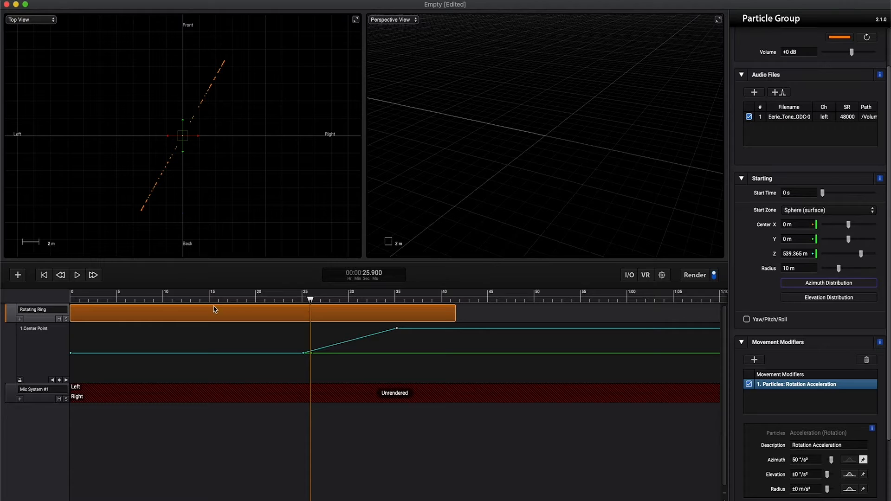
Render the project with the ring's Z automation and play the result from the beginning.
left_click(692, 276)
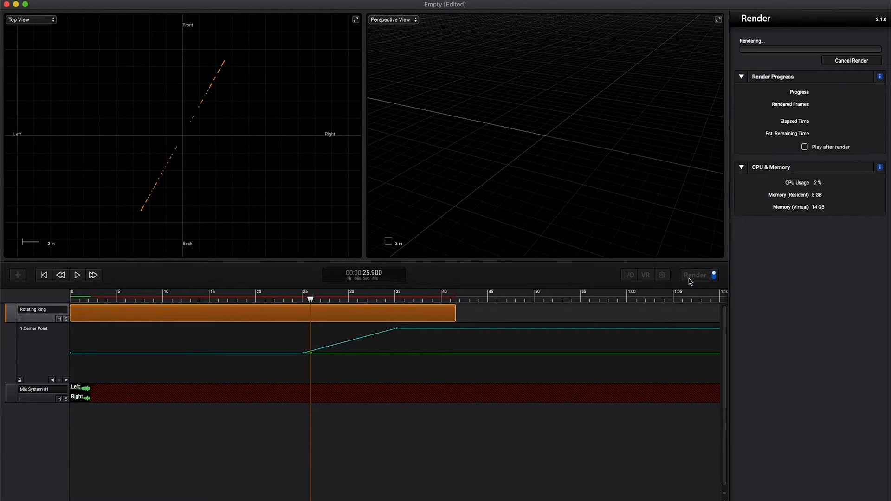
left_click(44, 275)
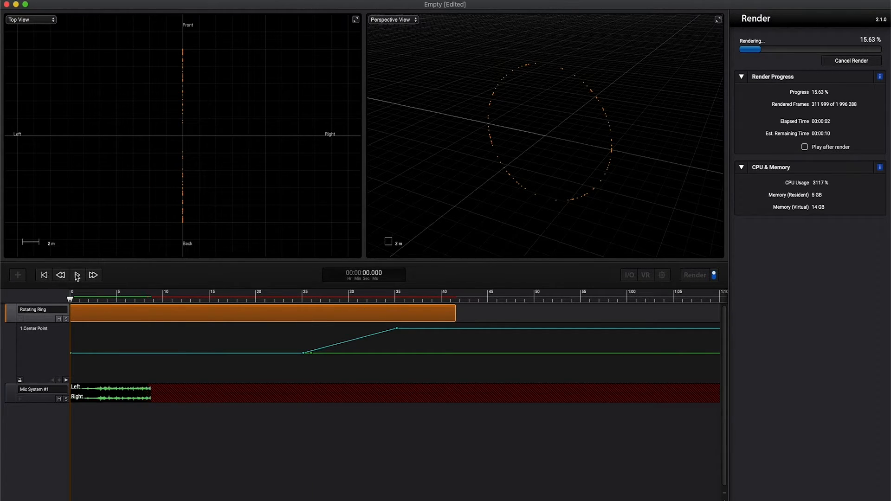
left_click(78, 275)
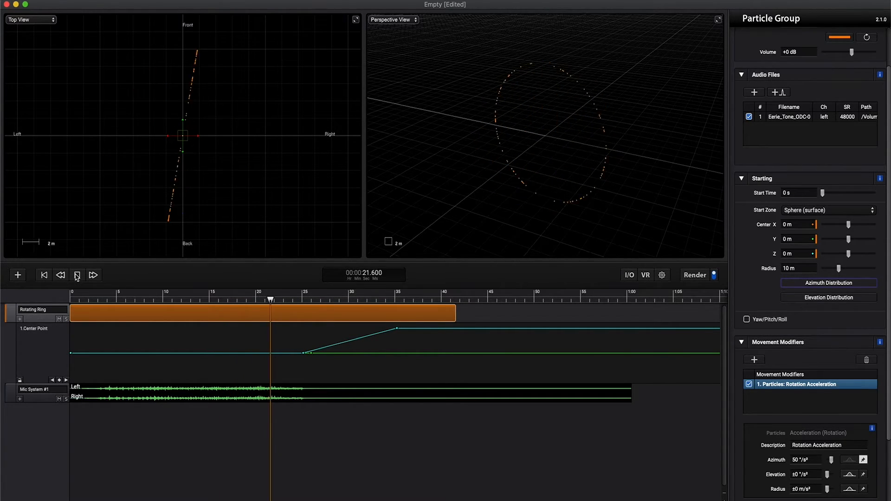
Zoom out the perspective view with the microphone selected and replay the ring's upward flight from about 21 s.
scroll(559, 170, "down", 5)
scroll(559, 169, "down", 3)
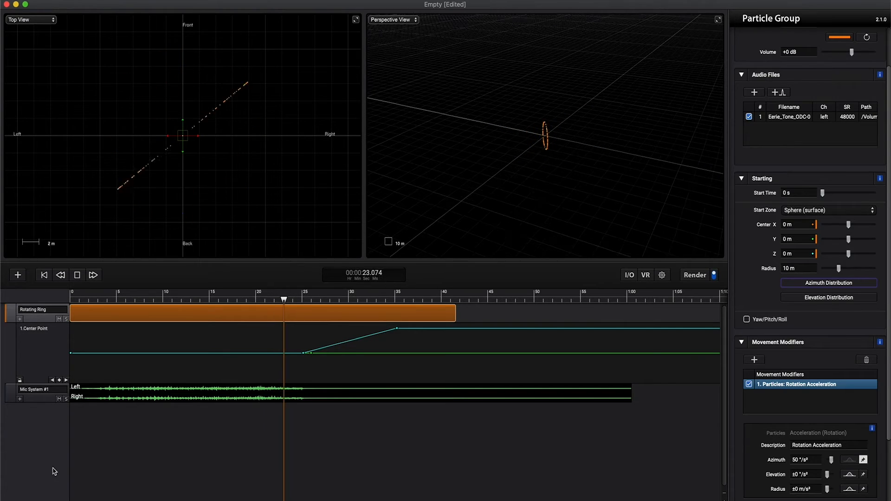
left_click(36, 398)
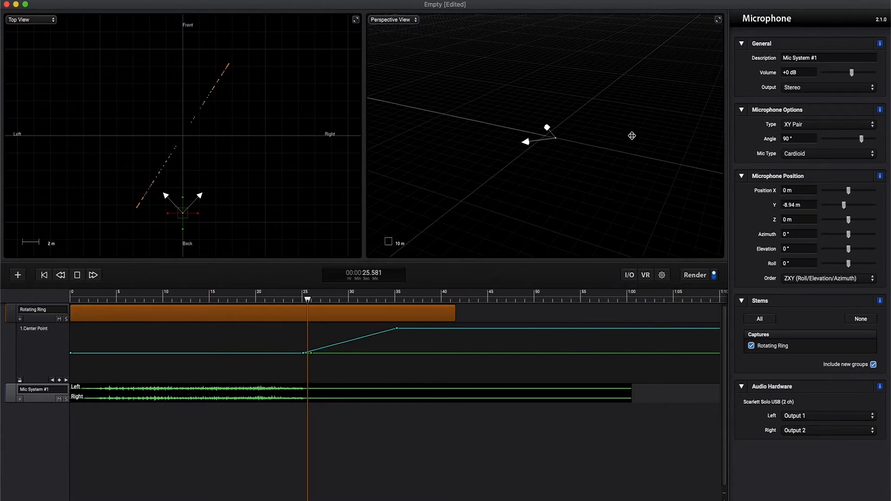
scroll(617, 141, "down", 5)
scroll(617, 141, "down", 3)
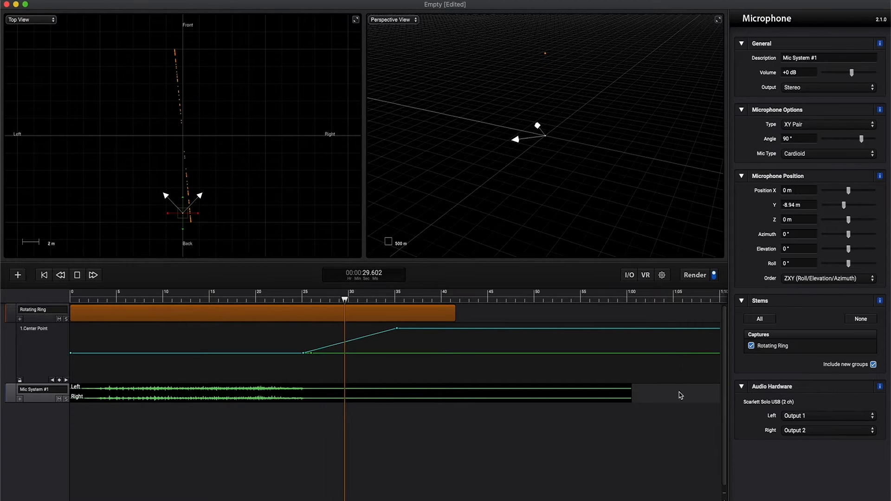
left_click(275, 299)
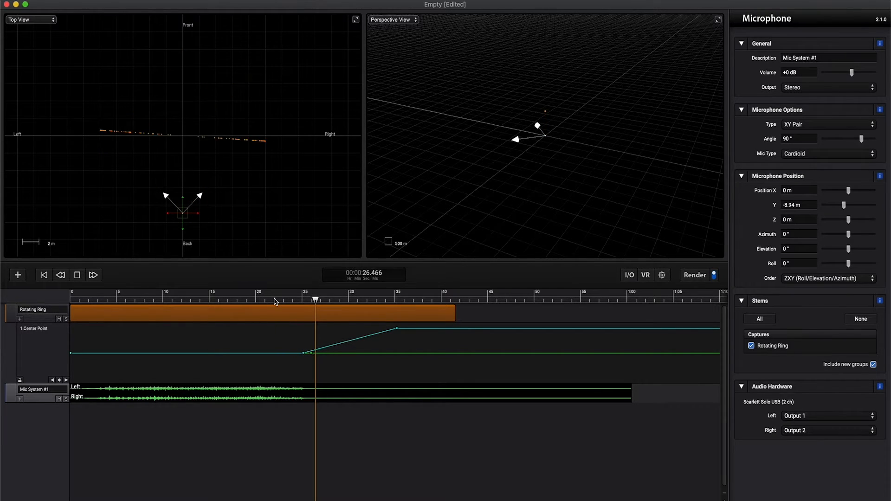
left_click(77, 275)
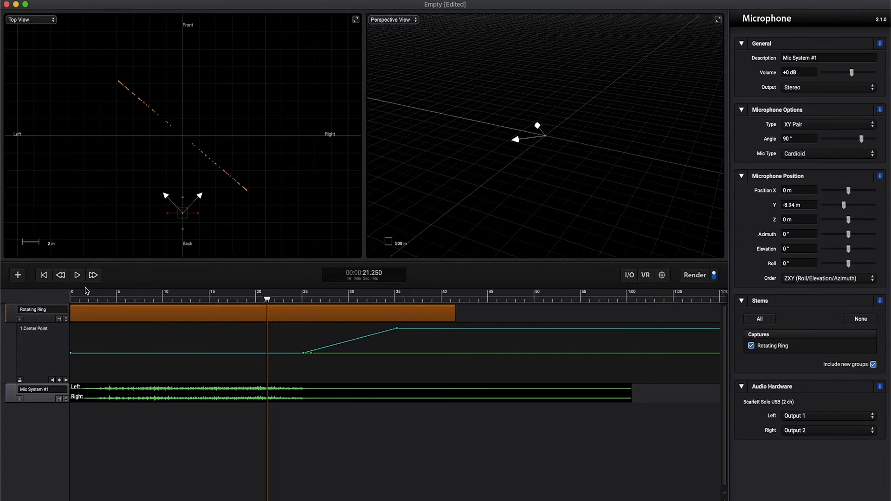
Add a mono audio track and browse the audio library to the Lasers - Misc folder.
left_click(18, 275)
left_click(42, 290)
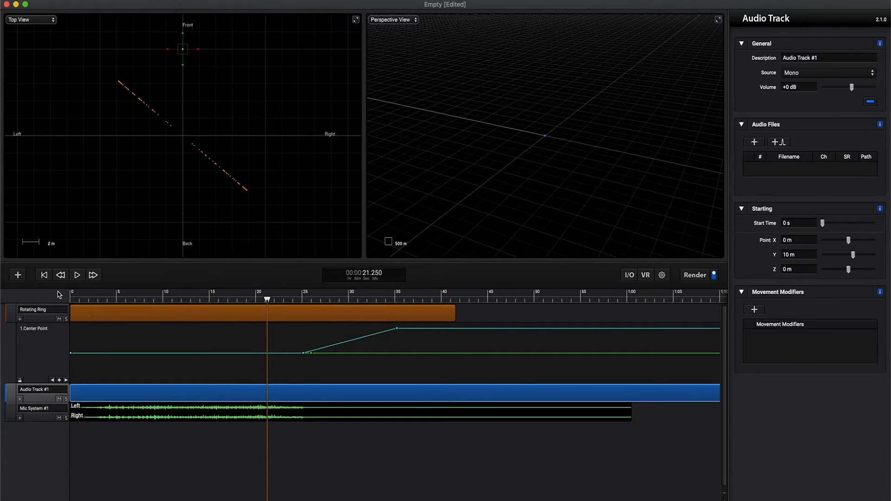
left_click(755, 143)
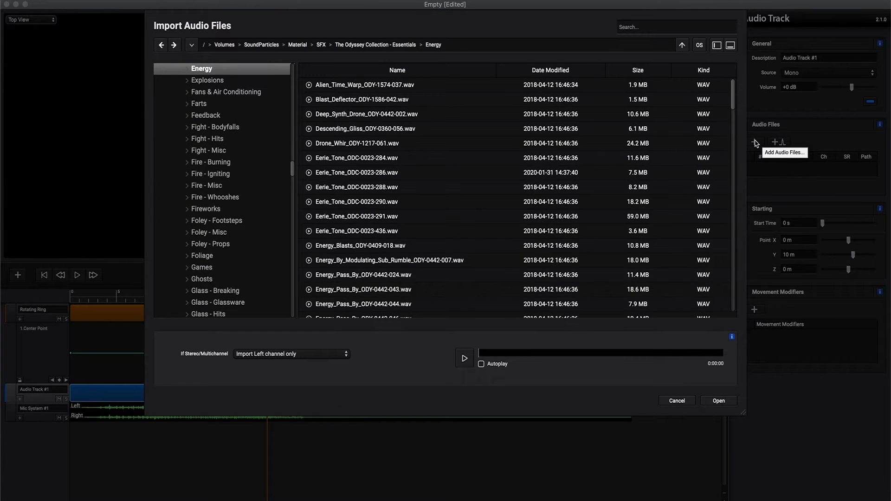
scroll(237, 198, "down", 15)
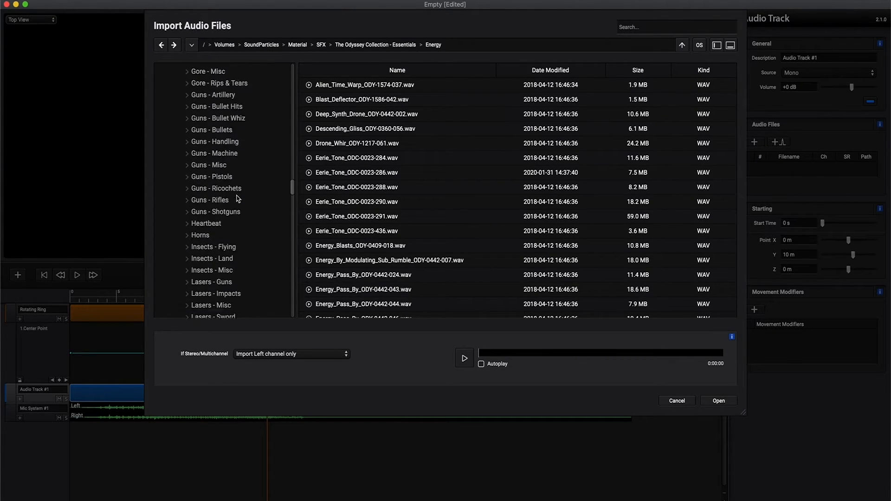
scroll(237, 199, "down", 10)
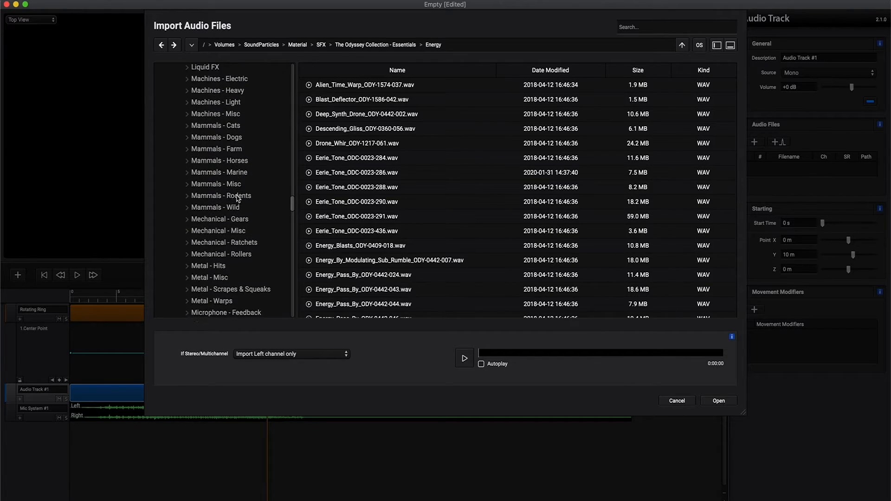
scroll(237, 199, "up", 5)
scroll(237, 198, "up", 10)
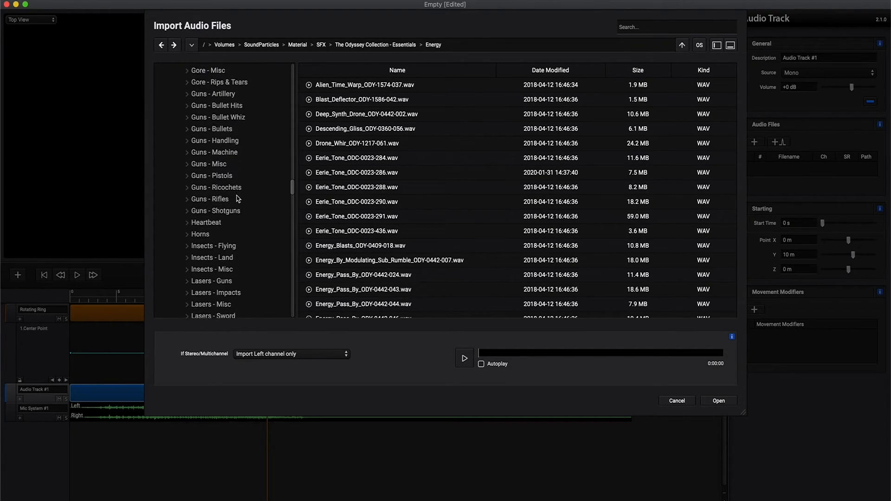
scroll(238, 199, "down", 3)
scroll(238, 198, "up", 5)
scroll(238, 198, "down", 7)
scroll(237, 199, "down", 1)
left_click(227, 198)
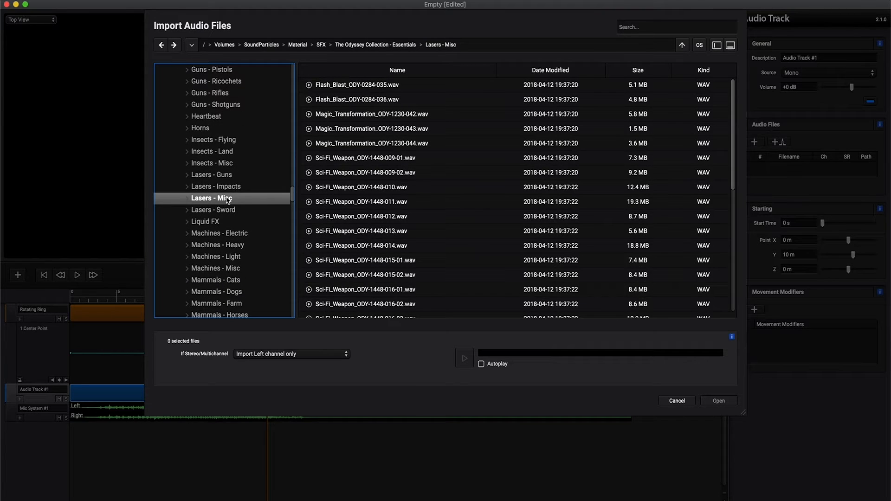
Preview and import Magic_Transformation_ODY-1230-043.wav into the audio track, and set its clip to start at 22.2 s.
left_click(339, 129)
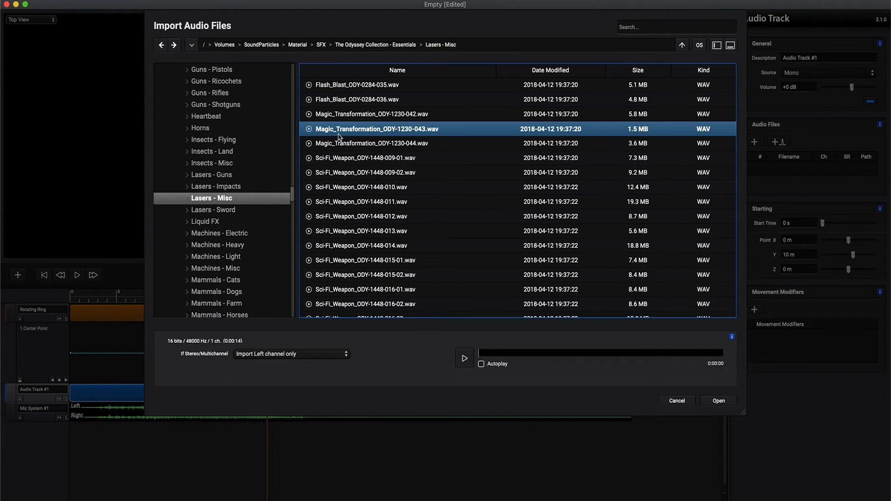
left_click(465, 359)
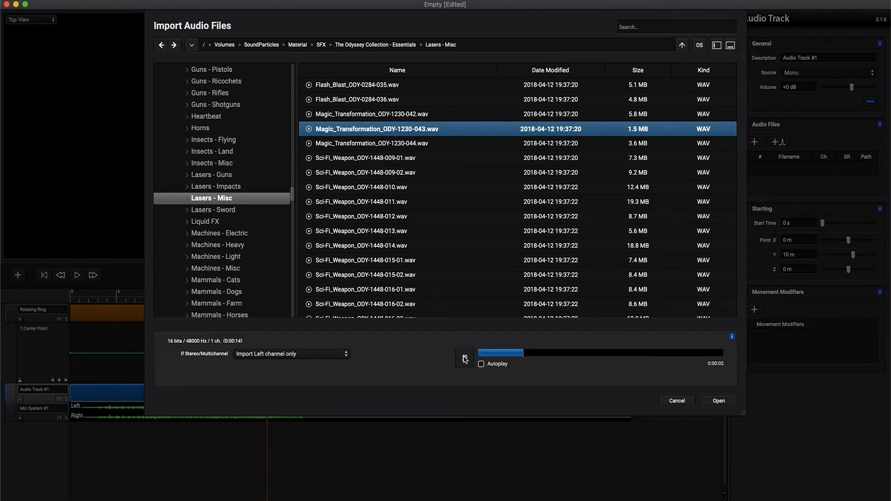
left_click(465, 358)
left_click(718, 401)
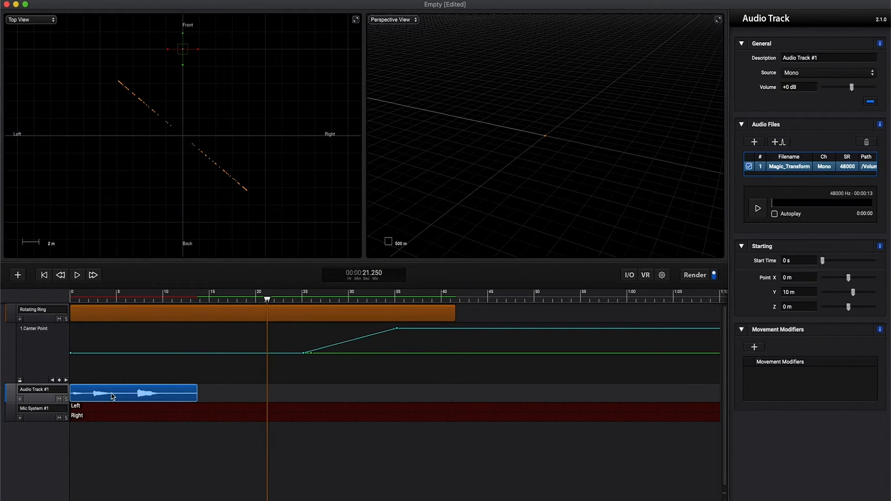
left_click_drag(116, 395, 323, 394)
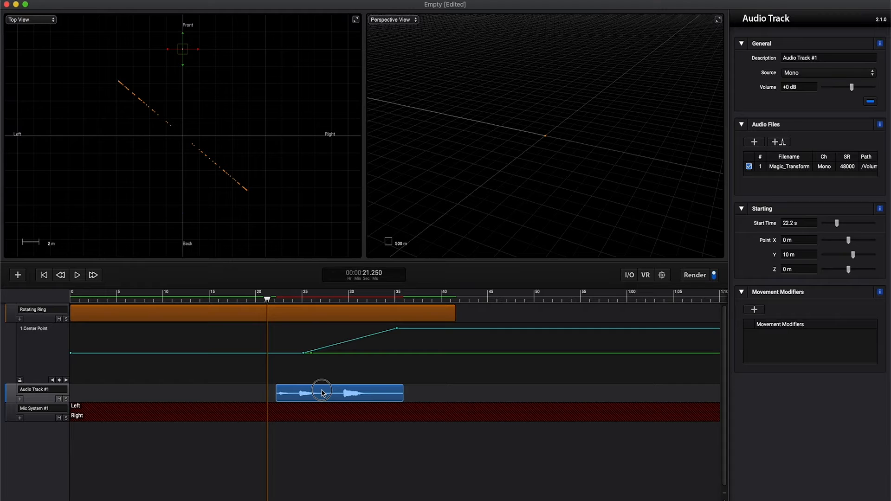
Add Volume automation to the audio track, fading in from -∞ dB at the clip's start and fading out to -∞ dB at about 29 s.
left_click(20, 398)
mouse_move(37, 410)
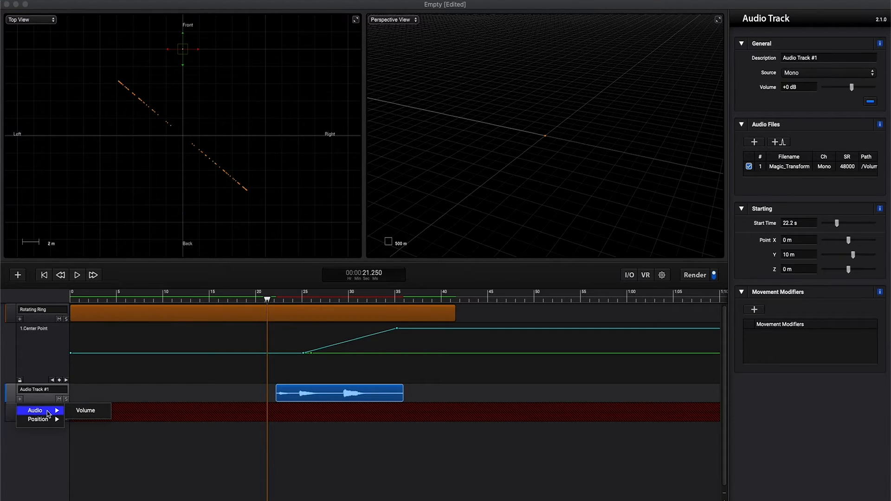
left_click(87, 412)
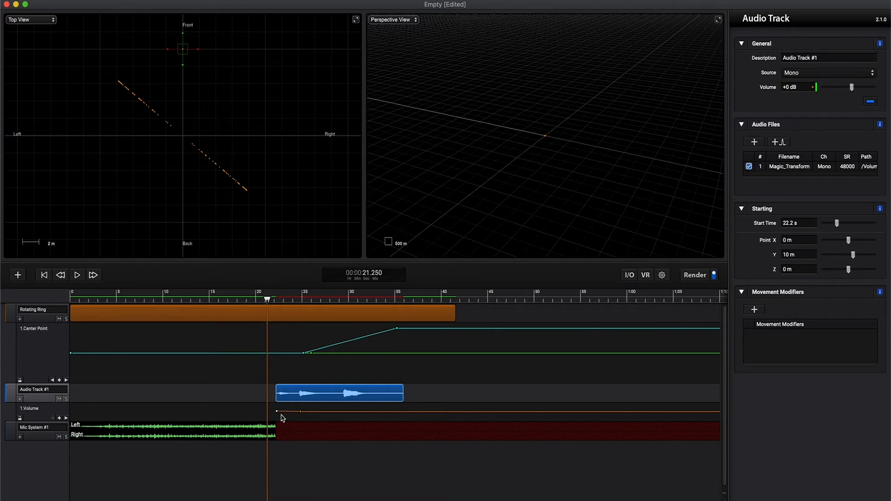
left_click_drag(278, 411, 276, 432)
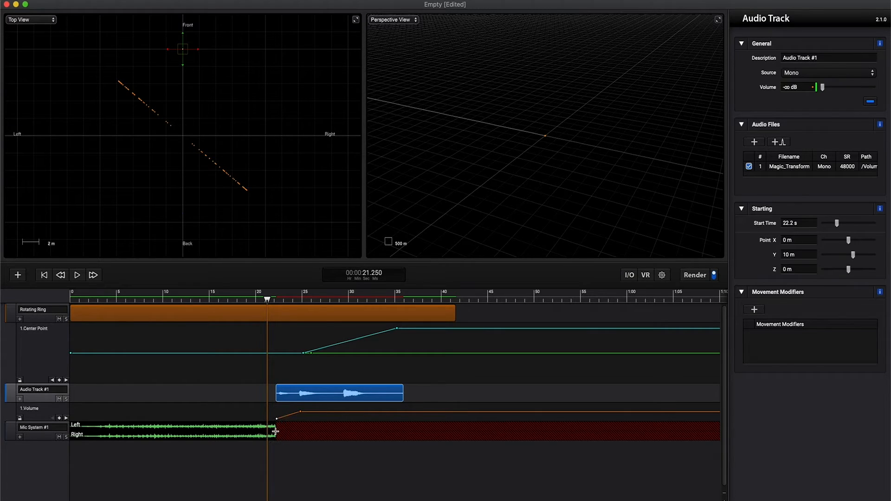
left_click(342, 412)
left_click(344, 413)
left_click_drag(343, 413, 339, 441)
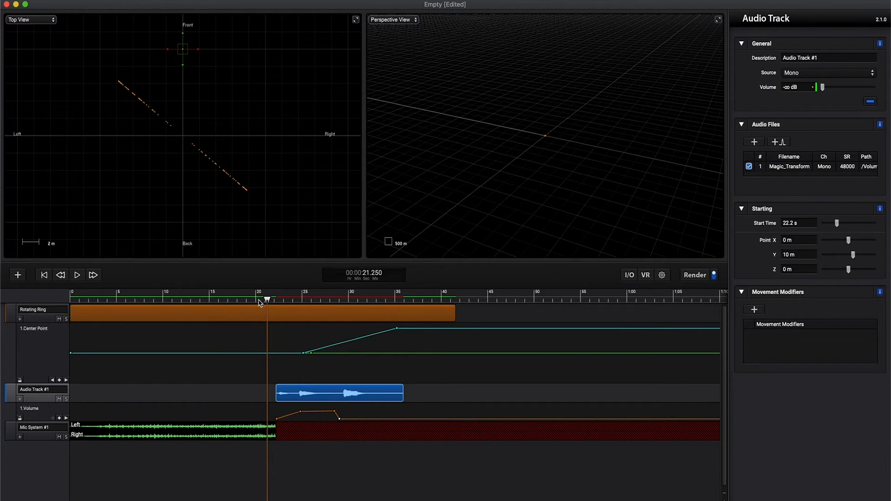
Play the rendered mix from about 17 s through the audio track's volume fade-in and fade-out.
left_click(229, 300)
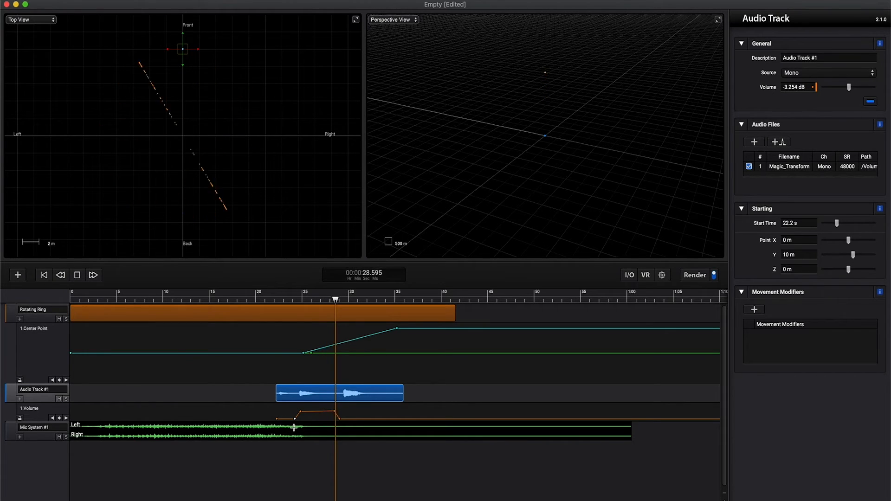
key("space")
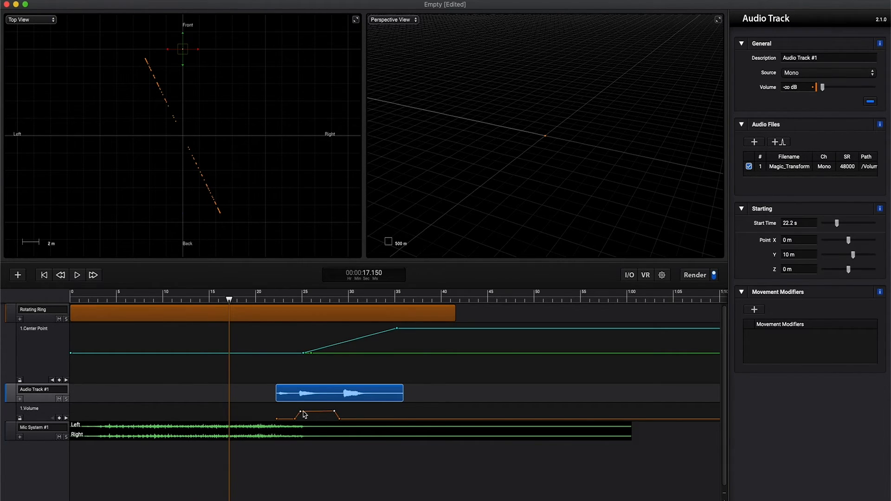
scroll(304, 415, "right", 3)
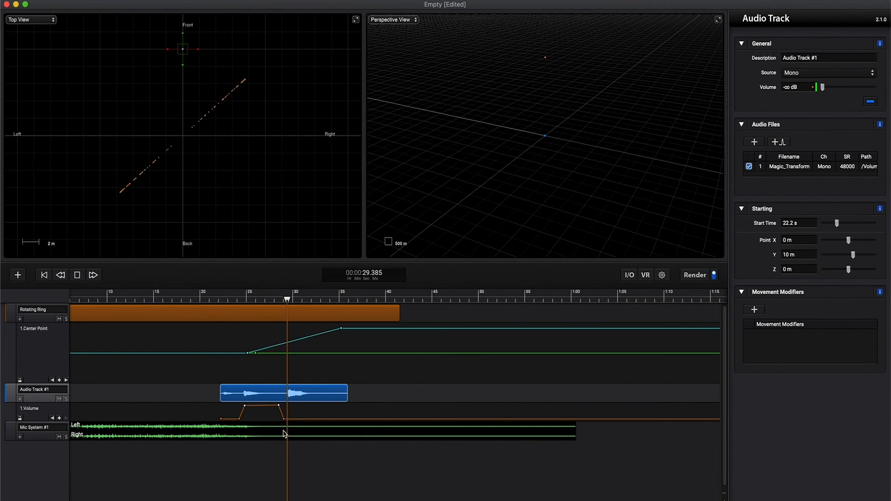
key("space")
Zoom the timeline in around 25 s to compare the start of the ring's ascent with the audio clip and its volume fade.
left_click(246, 329)
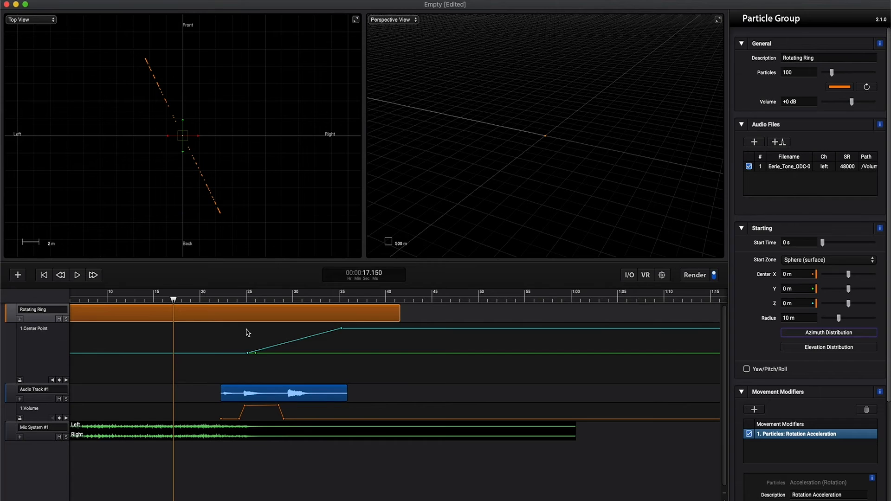
left_click(247, 297)
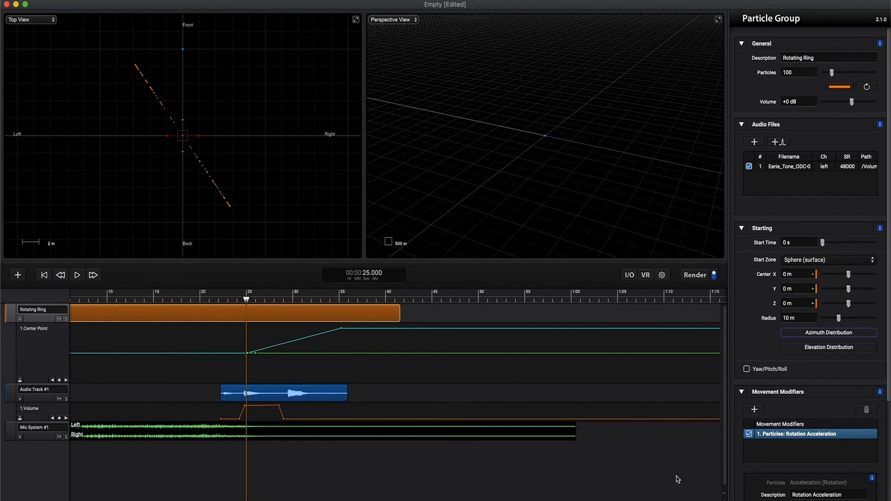
left_click(717, 500)
left_click(717, 500)
left_click(718, 500)
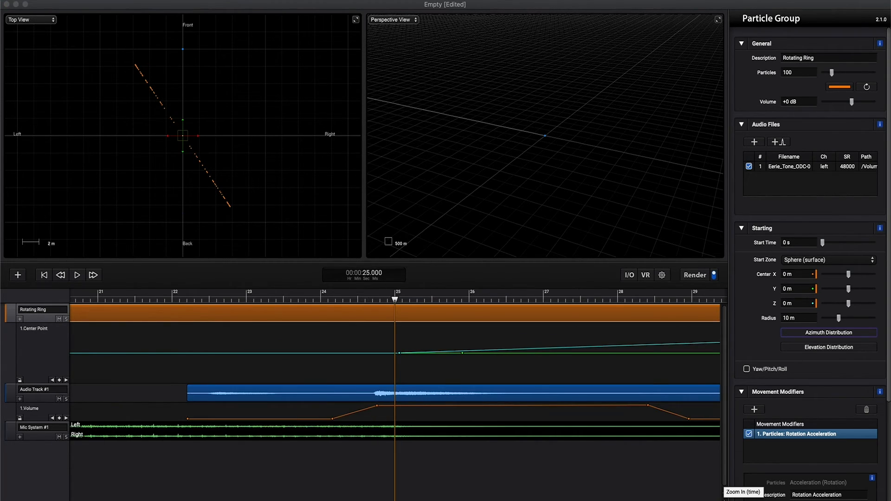
left_click_drag(406, 330, 443, 329)
left_click_drag(392, 341, 383, 340)
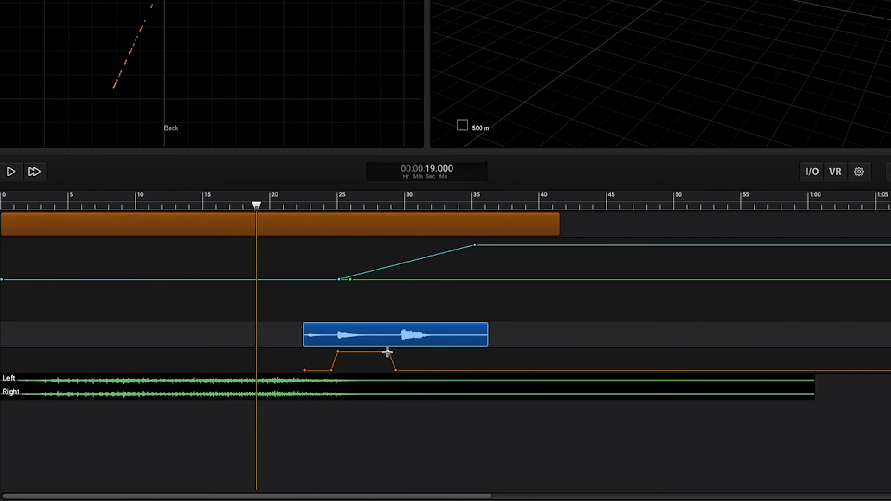